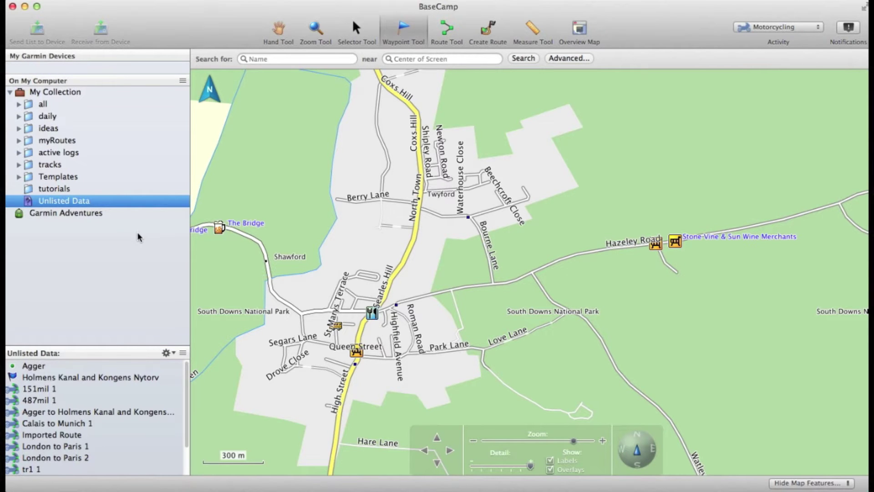
# - Open the empty tutorials list under My Collection
pyautogui.click(59, 190)
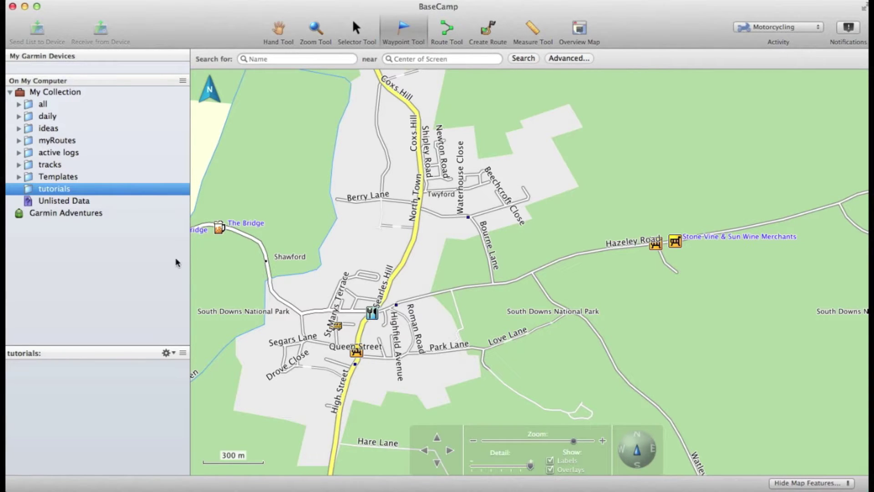
# - Zoom out and pan the map to show Owslebury, Holden, Preshaw and Corhampton
pyautogui.scroll(-3, 555, 317)
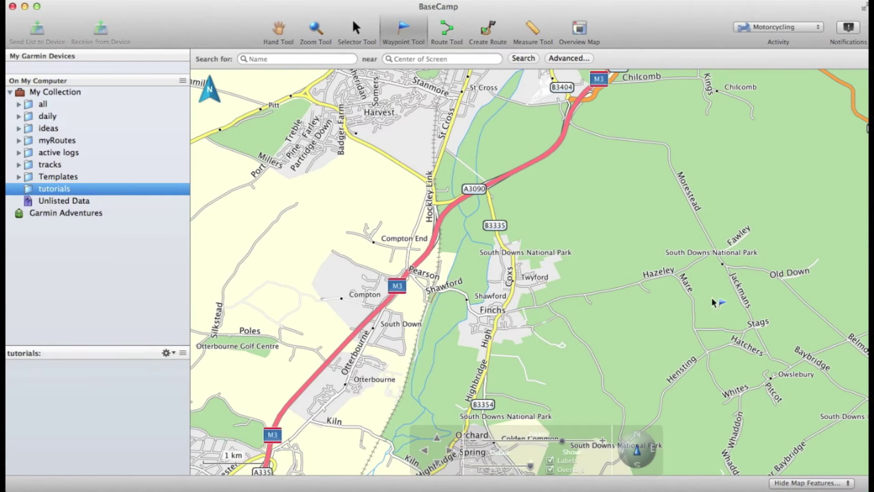
pyautogui.click(714, 302)
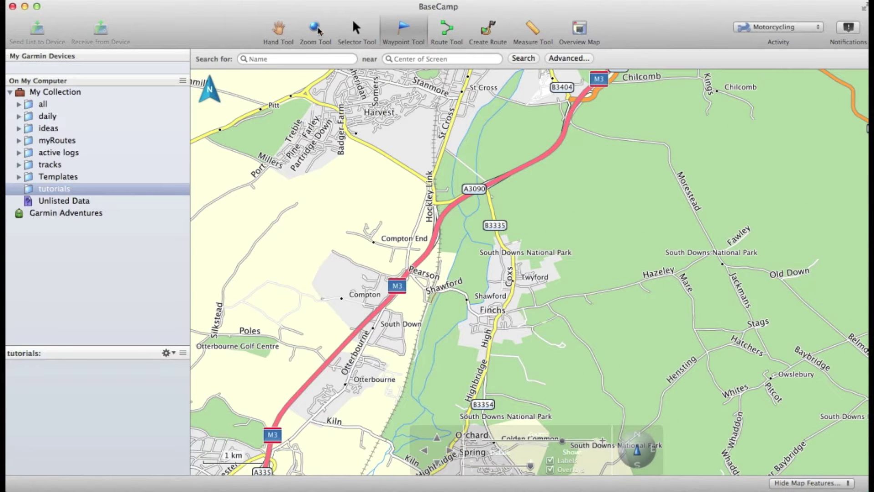
pyautogui.click(278, 29)
pyautogui.moveTo(751, 273); pyautogui.dragTo(619, 191)
pyautogui.moveTo(610, 261); pyautogui.dragTo(503, 241)
pyautogui.scroll(-1, 628, 254)
pyautogui.moveTo(673, 255); pyautogui.dragTo(626, 247)
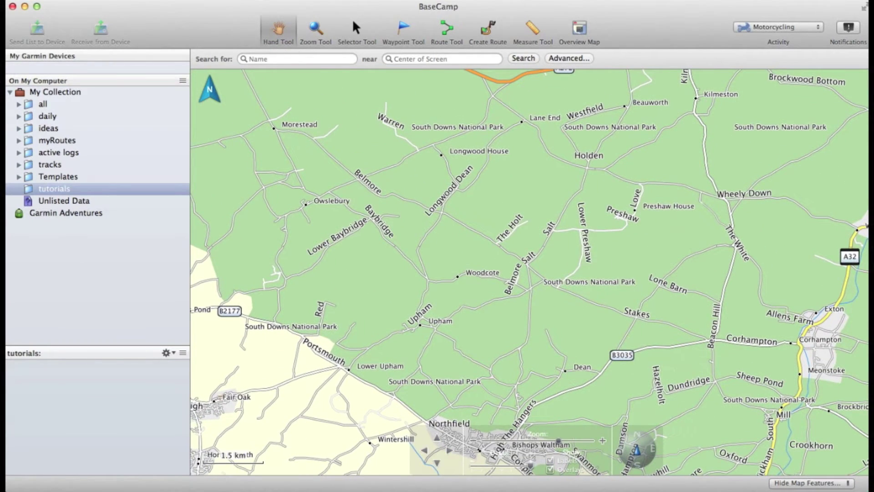
# - Select the Waypoint Tool and create New List 4 inside the tutorials folder
pyautogui.click(405, 30)
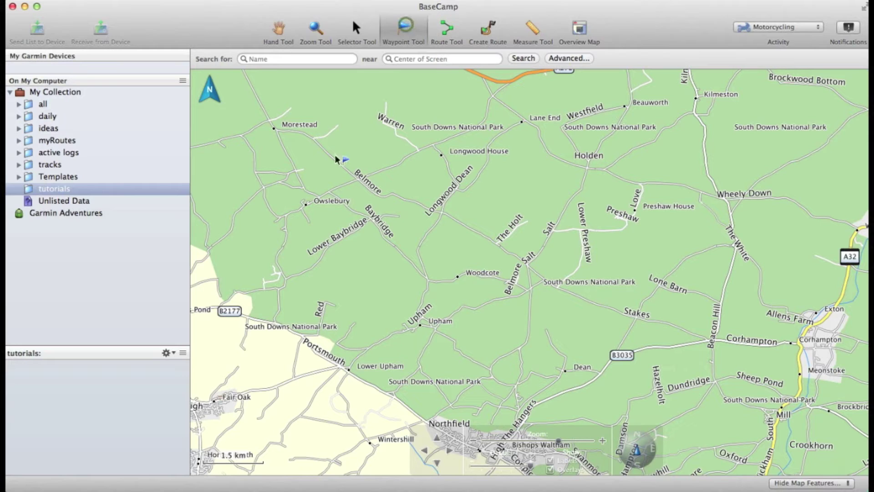
pyautogui.click(54, 188)
pyautogui.rightClick(53, 189)
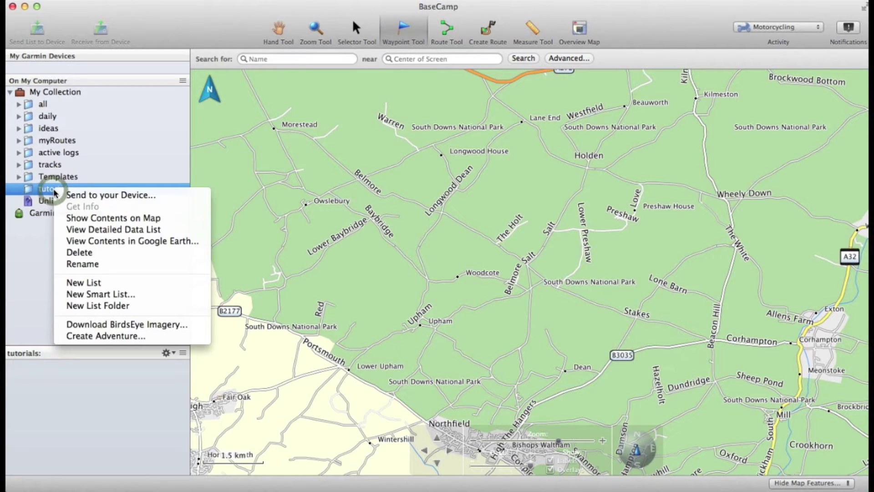
pyautogui.click(91, 283)
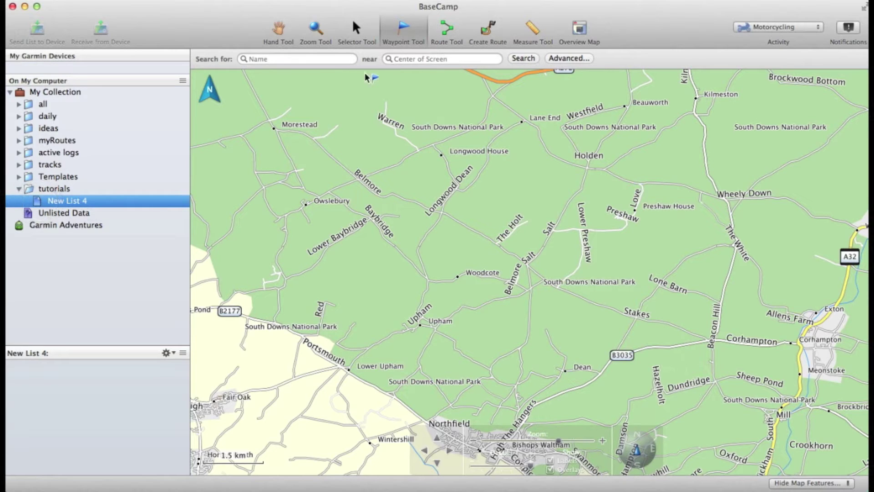
# - Place Mare Lane and Beacon Hill Lane1 waypoints near Morestead and Beacon Hill in New List 4
pyautogui.click(254, 157)
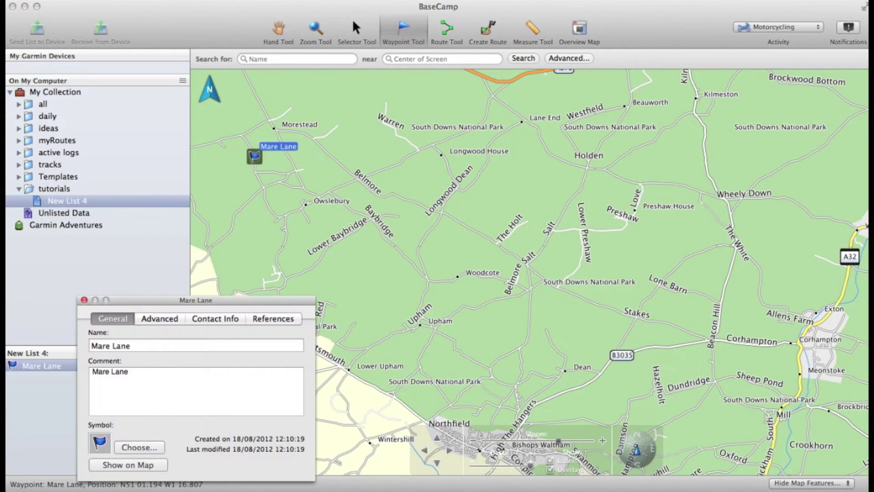
pyautogui.click(730, 272)
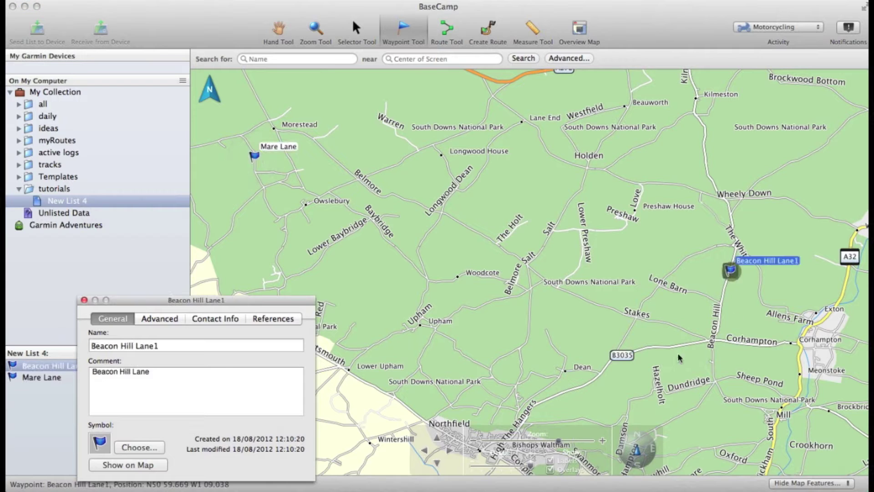
pyautogui.click(83, 300)
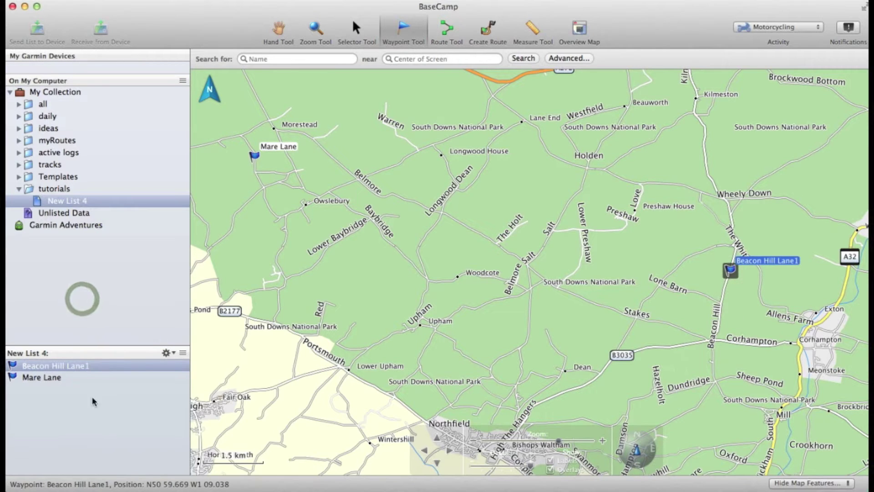
pyautogui.click(54, 401)
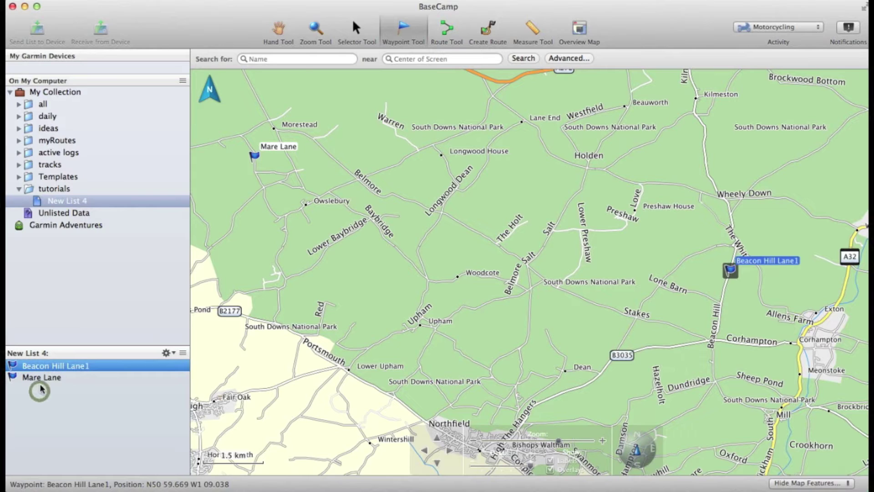
# - Create a route starting at Mare Lane with Beacon Hill Lane1 as the destination
pyautogui.click(486, 31)
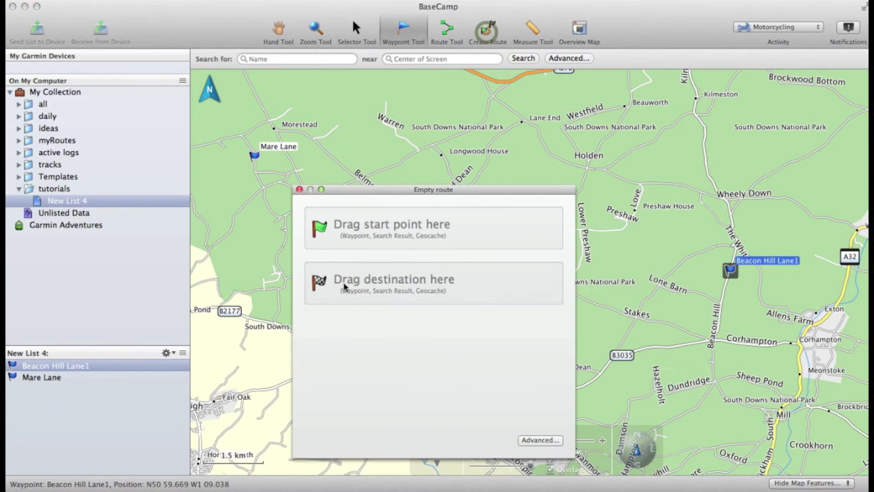
pyautogui.moveTo(36, 378); pyautogui.dragTo(387, 236)
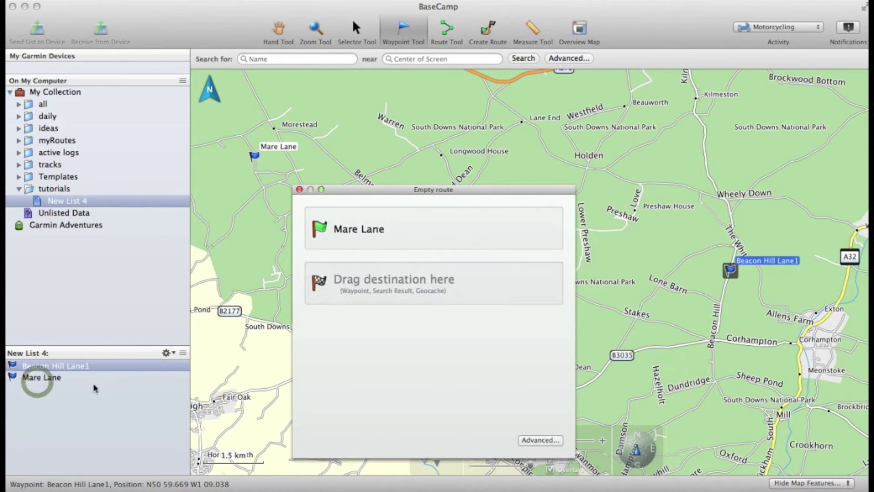
pyautogui.moveTo(44, 365)
pyautogui.mouseDown()
pyautogui.moveTo(347, 292)
pyautogui.moveTo(402, 307)
pyautogui.mouseUp()
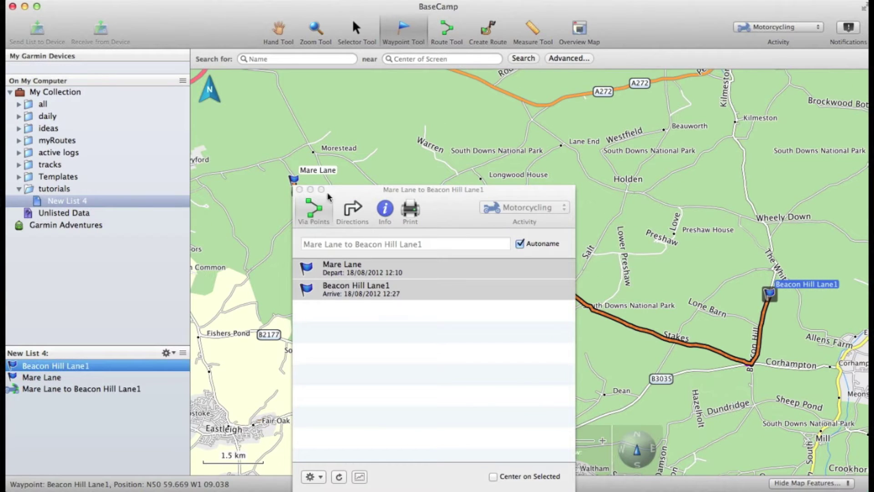
# - Move the route window aside and select the new route in New List 4
pyautogui.moveTo(392, 193); pyautogui.dragTo(85, 25)
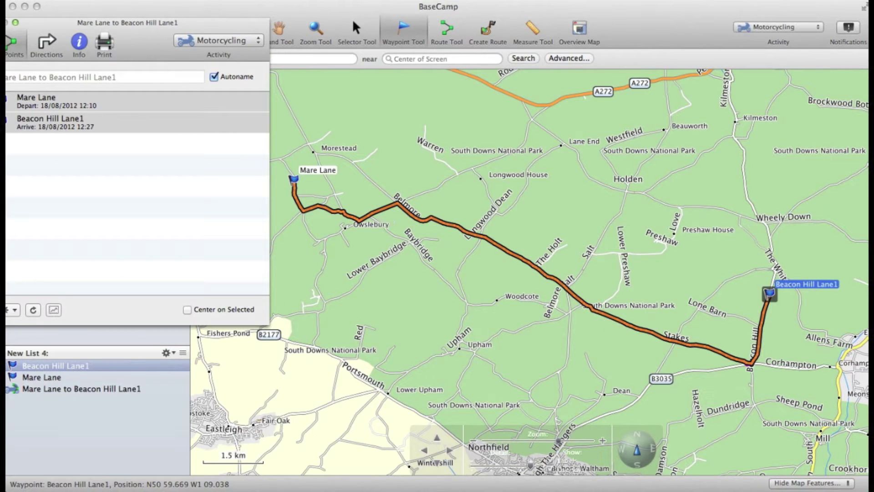
pyautogui.moveTo(219, 25); pyautogui.dragTo(218, 22)
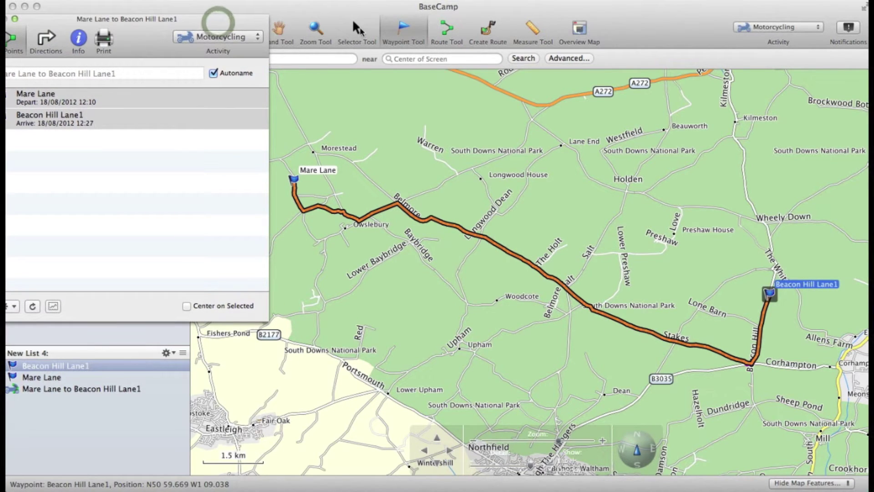
pyautogui.click(356, 28)
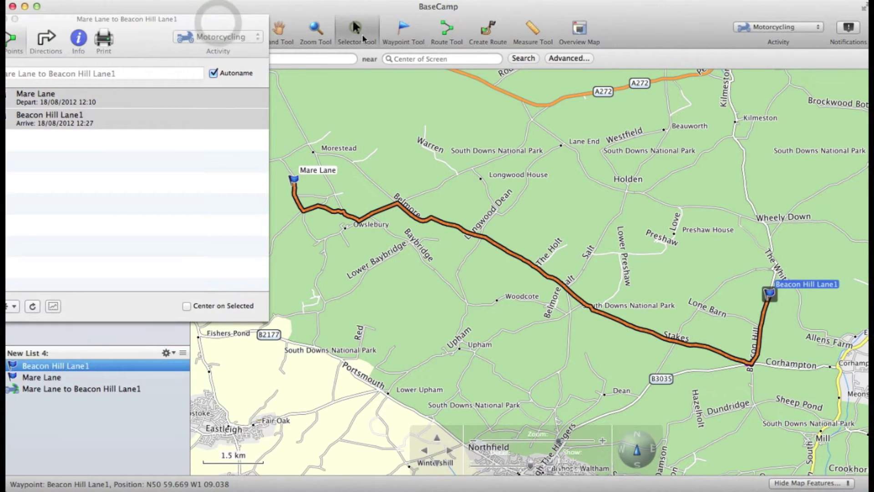
pyautogui.click(69, 97)
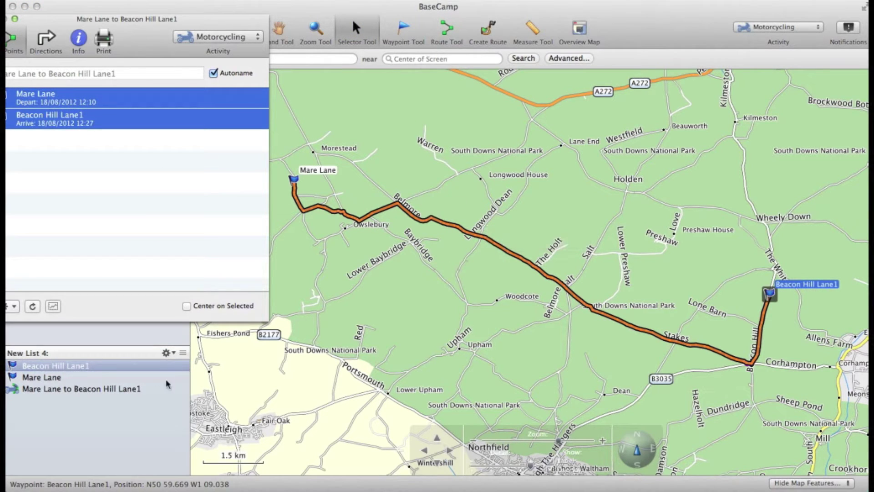
pyautogui.click(51, 392)
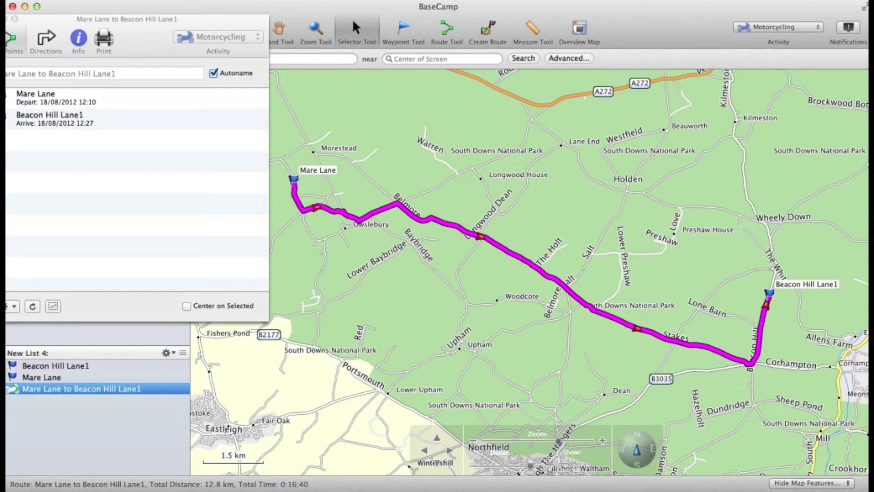
# - Drag the route through Lower Baybridge Lane, along Baybridge Lane and north via Holden, making it 17.9 km
pyautogui.moveTo(338, 214); pyautogui.dragTo(343, 297)
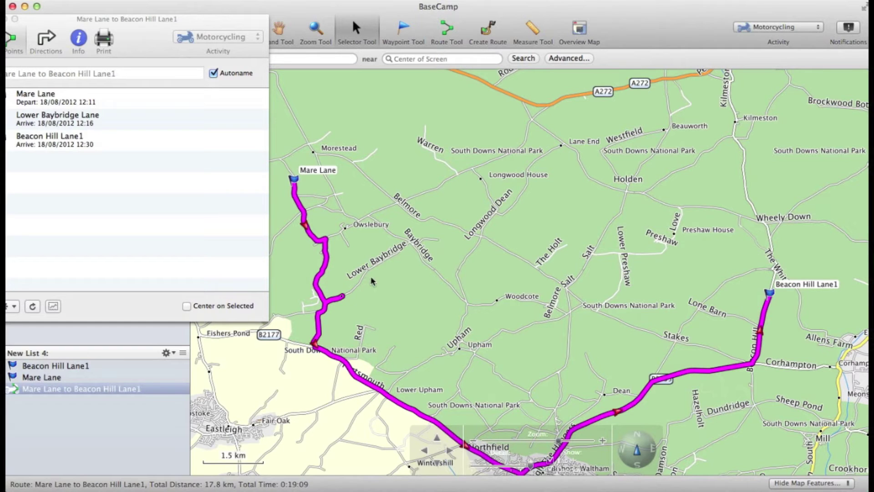
pyautogui.scroll(10, 430, 285)
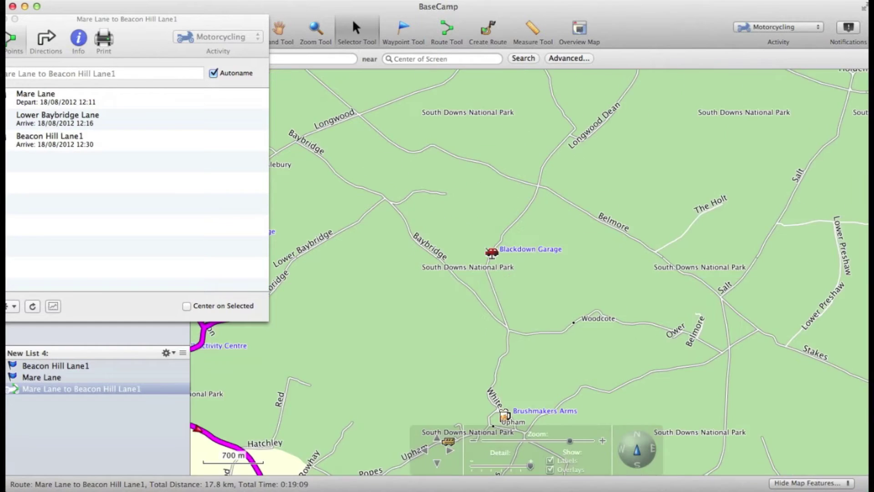
pyautogui.scroll(-10, 391, 209)
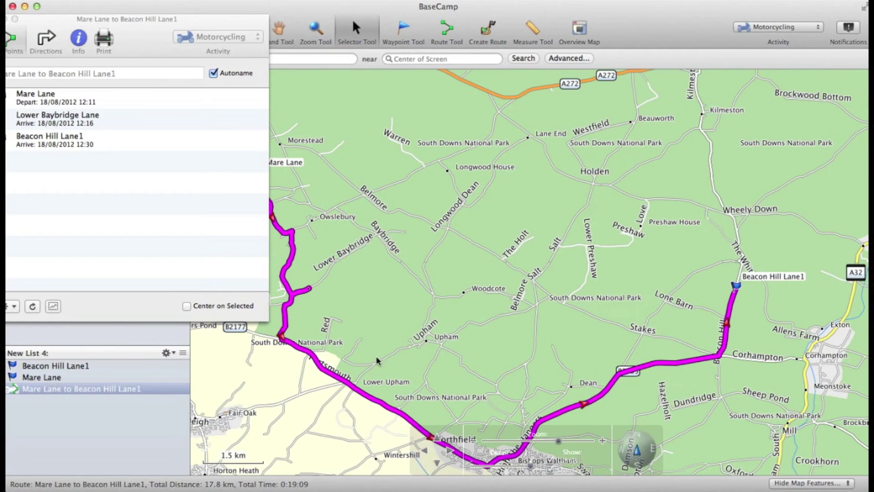
pyautogui.moveTo(345, 384); pyautogui.dragTo(410, 272)
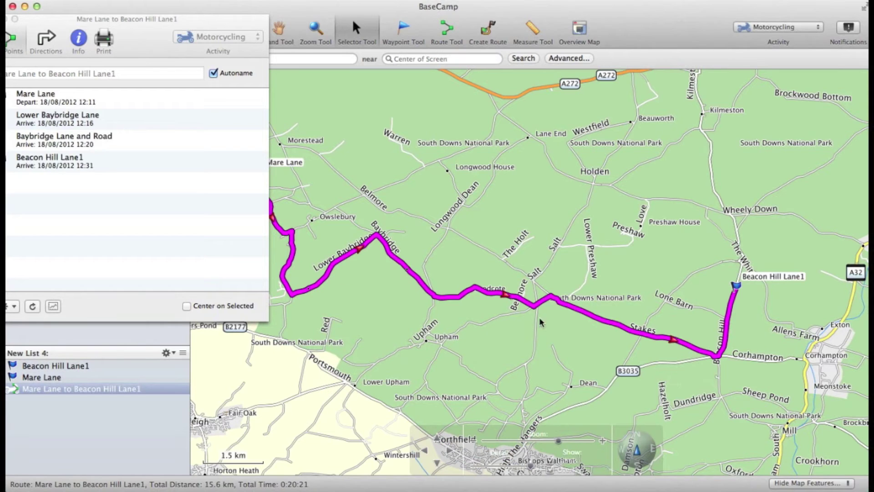
pyautogui.moveTo(558, 302); pyautogui.dragTo(574, 229)
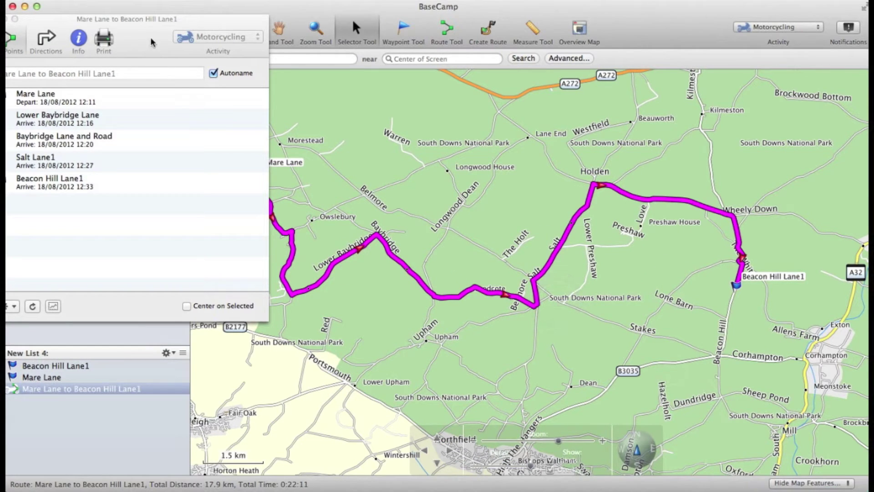
pyautogui.moveTo(150, 36); pyautogui.dragTo(228, 68)
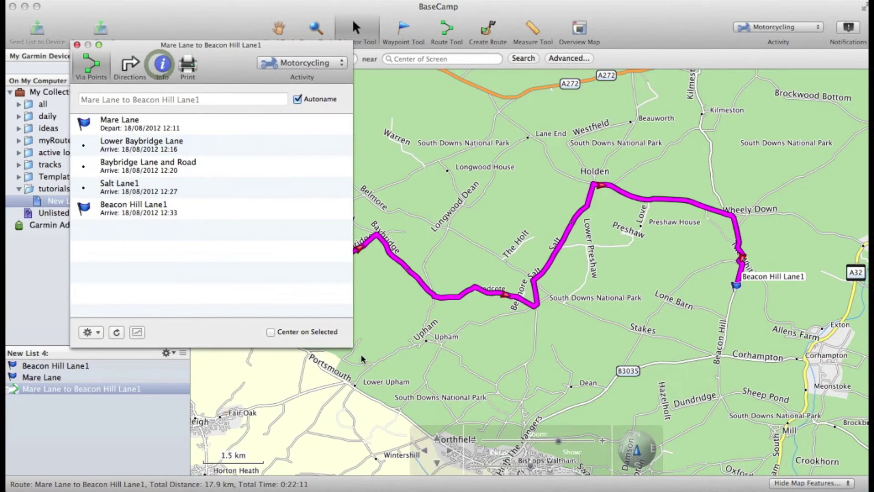
# - Review the route's turn-by-turn directions and via points, then close the route window
pyautogui.moveTo(350, 348); pyautogui.dragTo(390, 246)
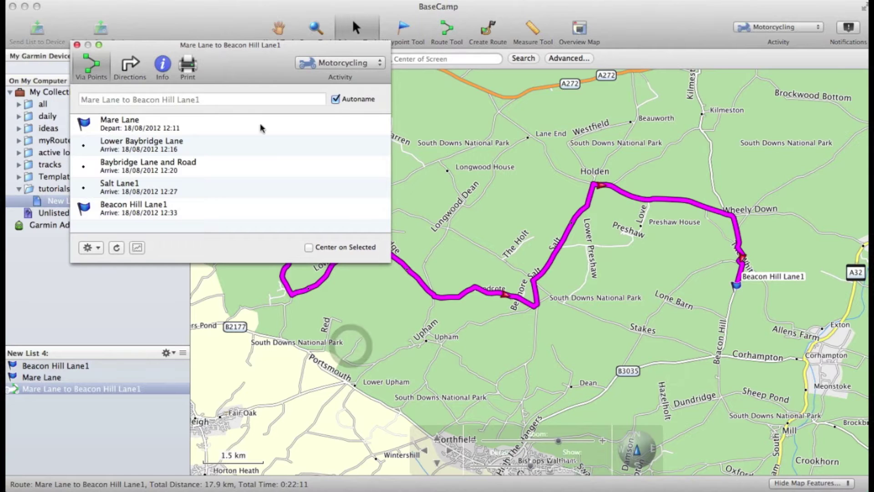
pyautogui.moveTo(245, 62); pyautogui.dragTo(737, 315)
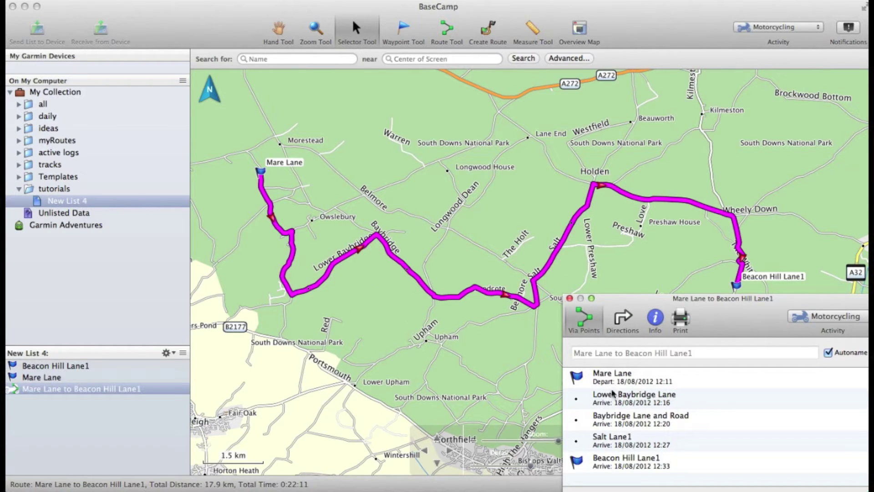
pyautogui.click(624, 317)
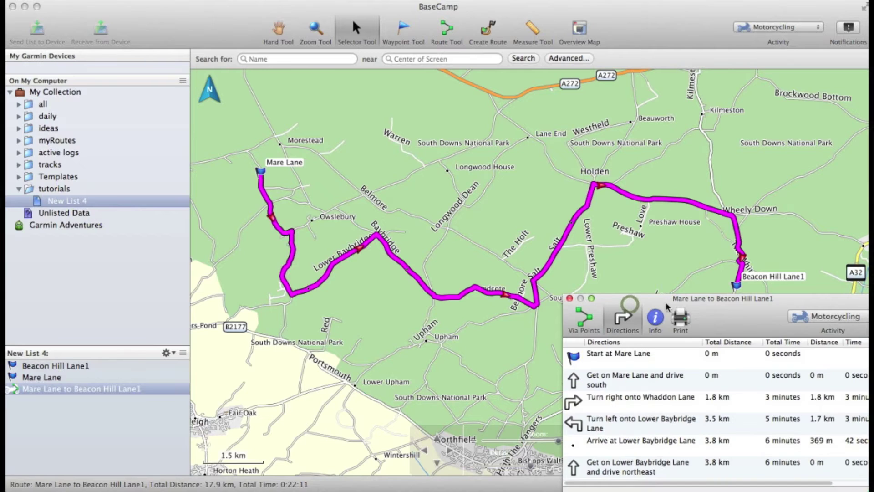
pyautogui.click(583, 321)
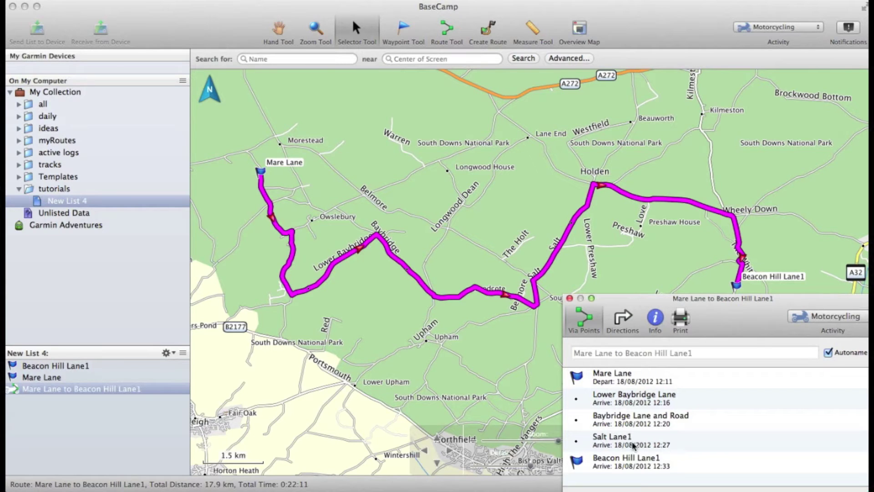
pyautogui.click(569, 298)
# - Reopen the route's via point window and pan the map to frame the whole route
pyautogui.click(34, 390)
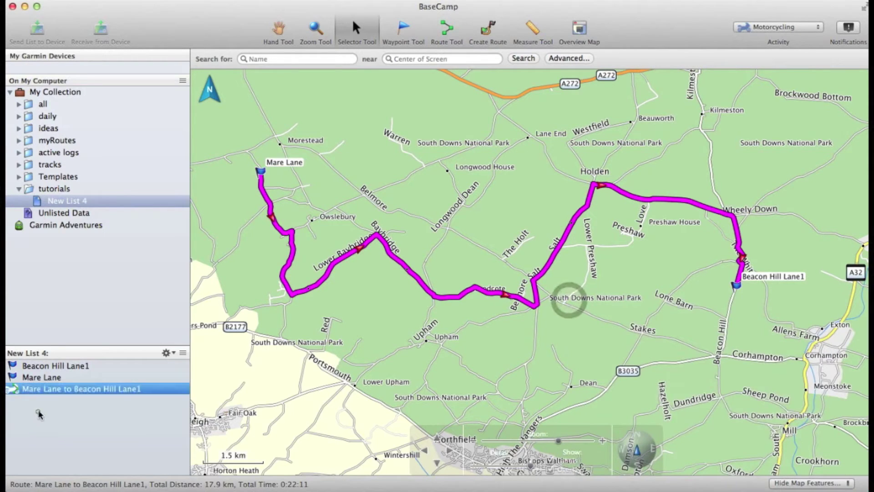
pyautogui.doubleClick(34, 391)
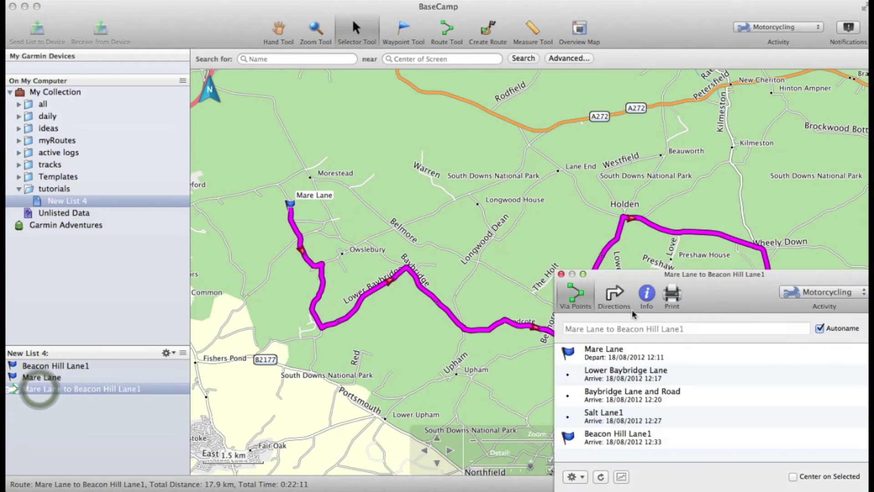
pyautogui.moveTo(649, 281); pyautogui.dragTo(681, 301)
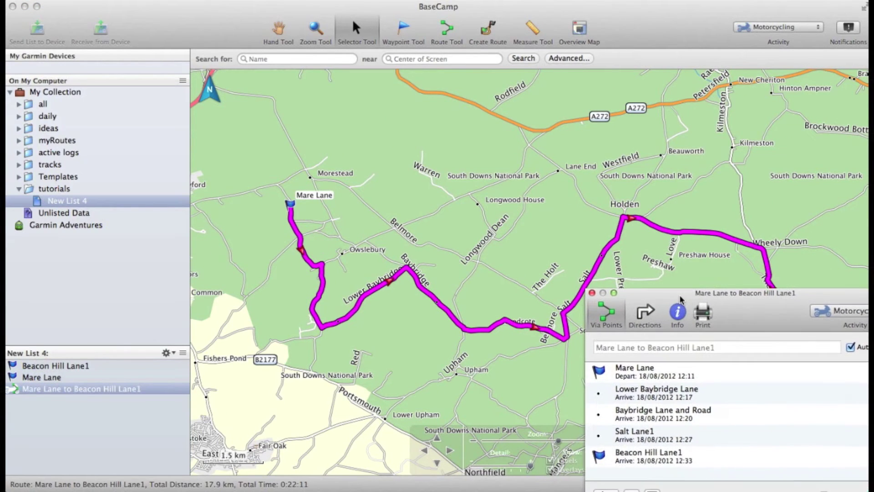
pyautogui.click(277, 31)
pyautogui.moveTo(457, 228); pyautogui.dragTo(423, 118)
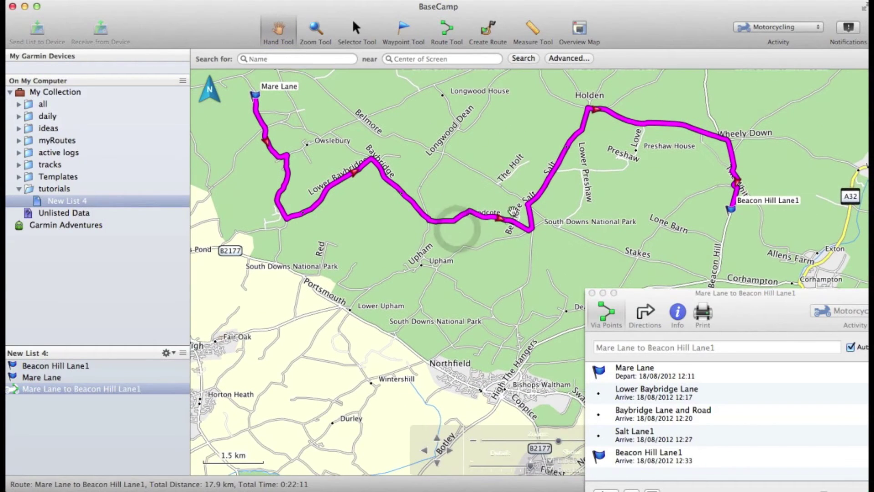
pyautogui.moveTo(658, 300); pyautogui.dragTo(620, 261)
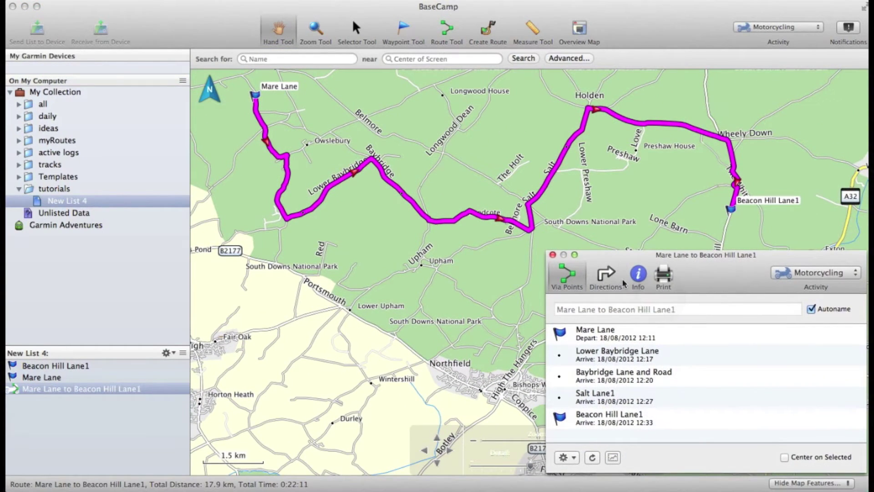
pyautogui.click(587, 355)
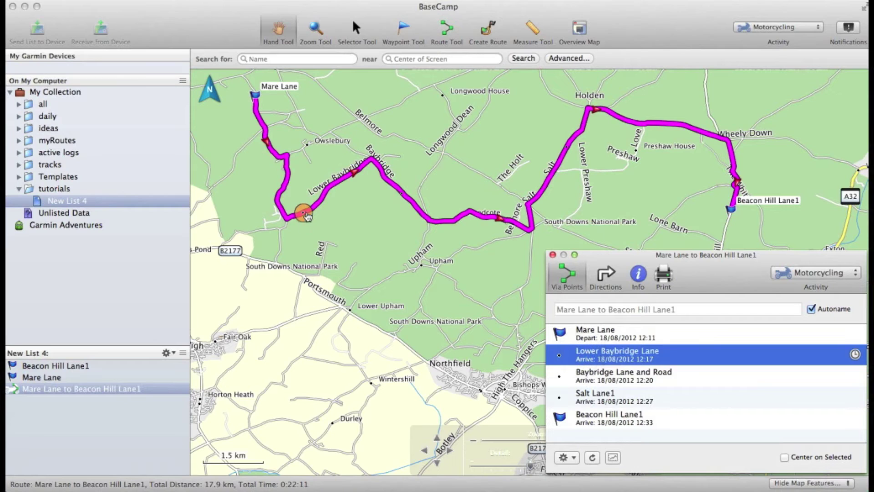
pyautogui.click(597, 379)
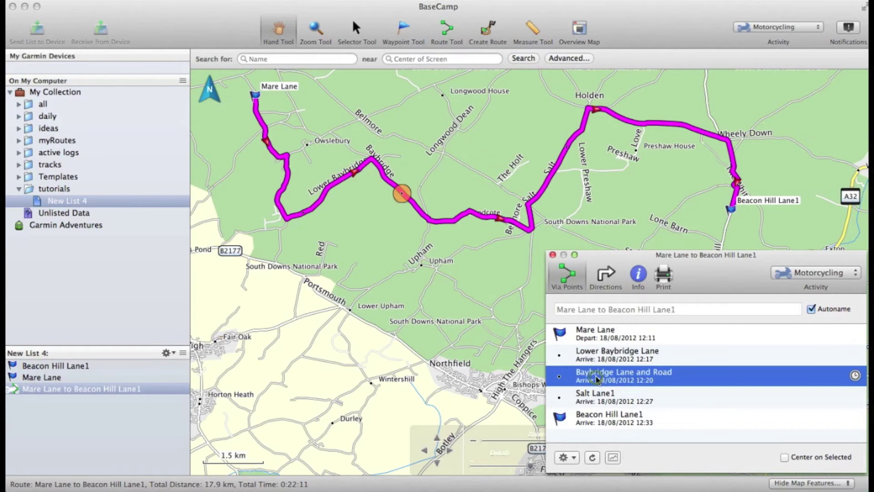
pyautogui.click(591, 402)
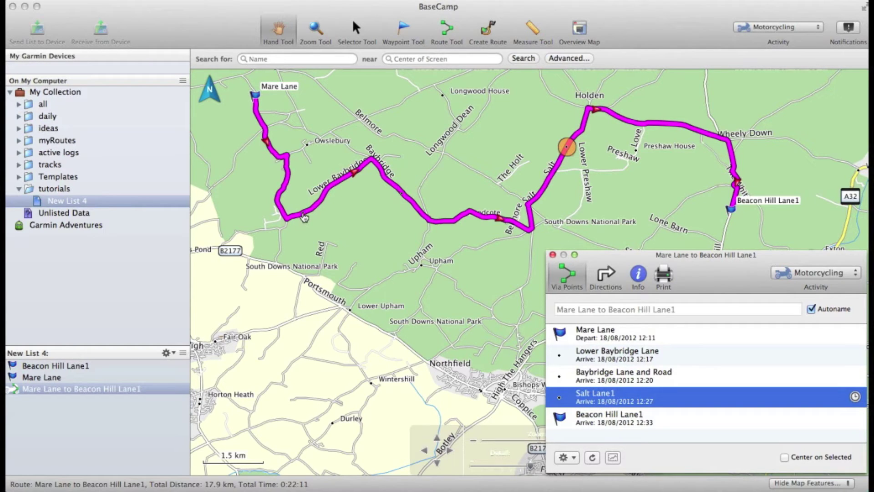
pyautogui.moveTo(304, 217)
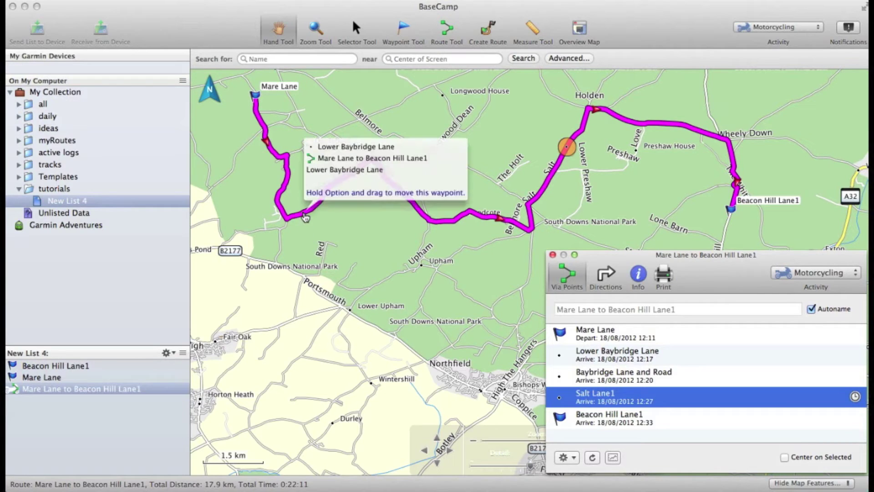
pyautogui.click(305, 217)
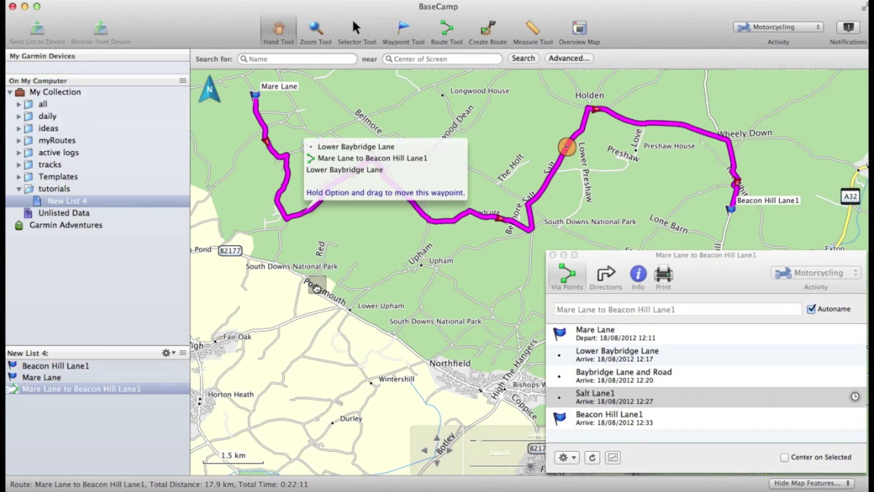
# - Move the Lower Baybridge Lane via point south and add a Belmore Lane1 via point, reaching 24.6 km
pyautogui.moveTo(316, 293); pyautogui.dragTo(315, 290)
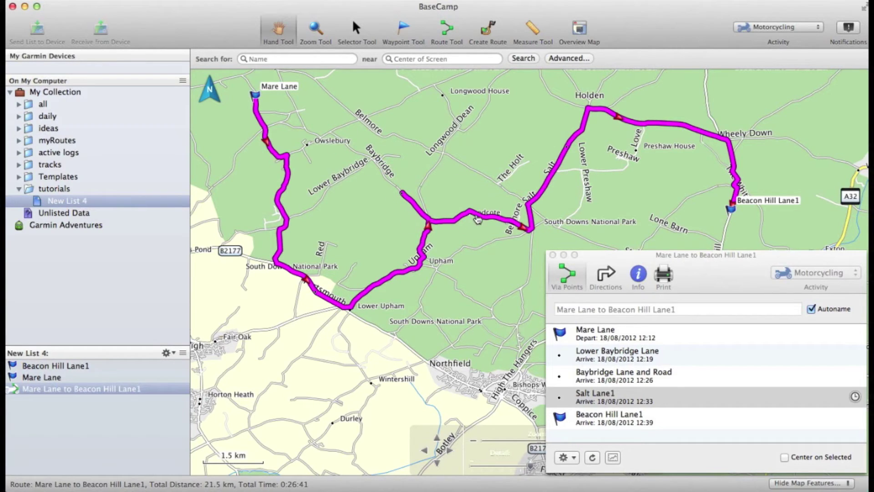
pyautogui.moveTo(478, 219)
pyautogui.moveTo(478, 219); pyautogui.dragTo(385, 135)
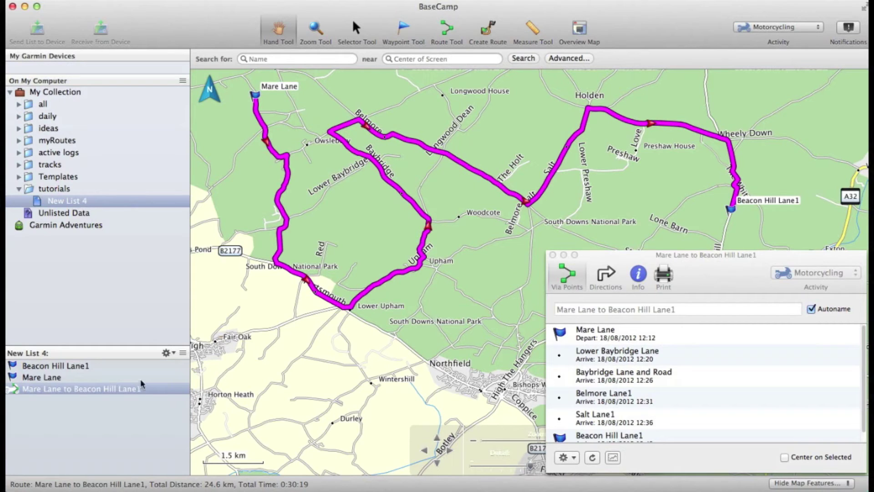
# - Locate the Lower Baybridge Lane, Baybridge Lane and Road, Belmore Lane1 and Salt Lane1 via points on the map
pyautogui.click(594, 355)
pyautogui.click(594, 355)
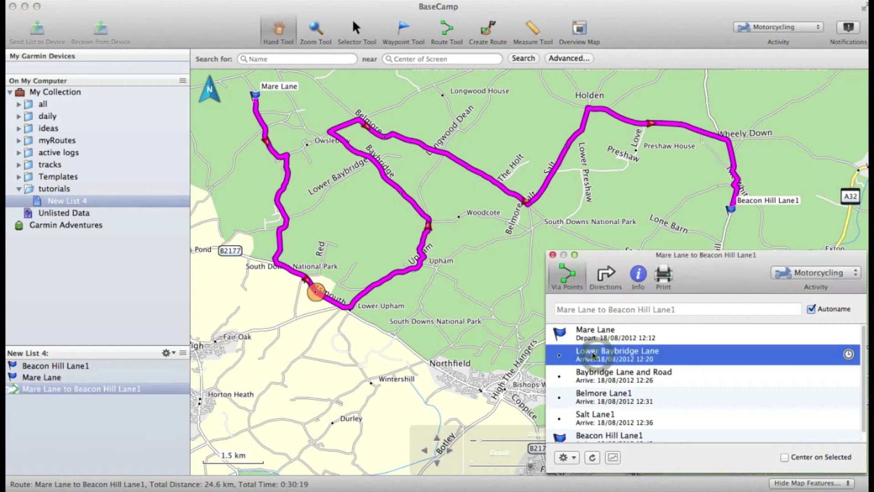
pyautogui.click(597, 378)
pyautogui.click(593, 396)
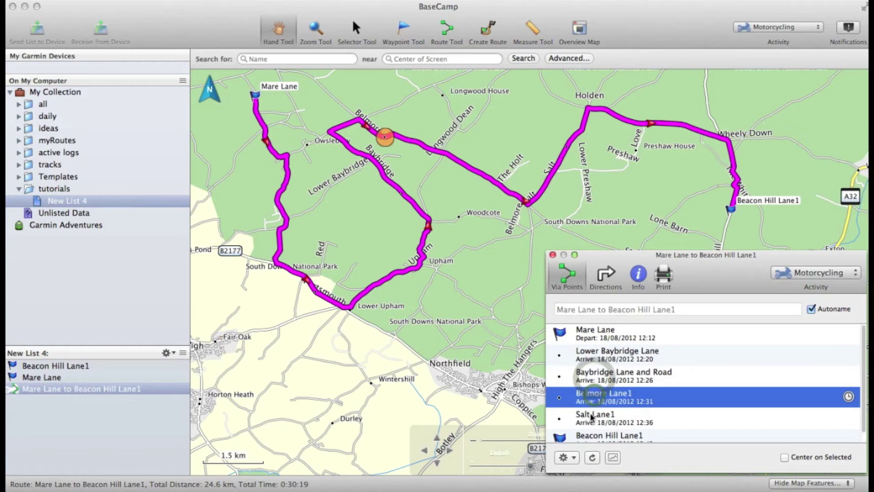
pyautogui.click(592, 417)
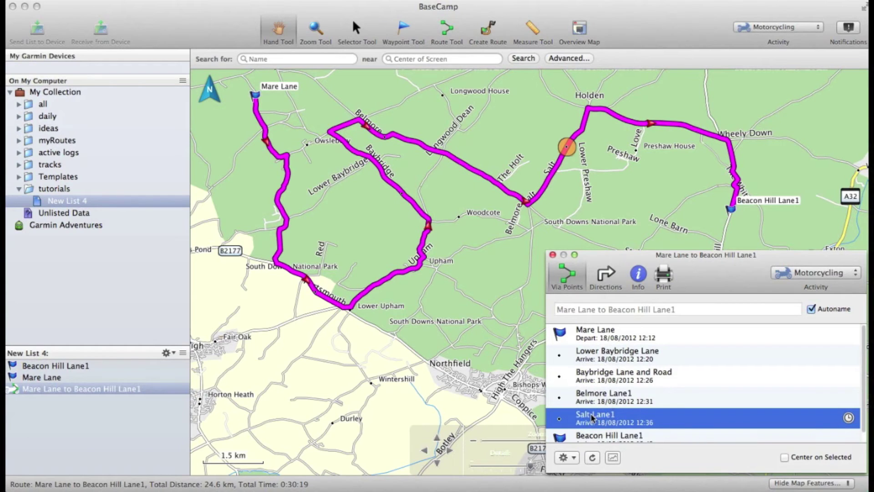
pyautogui.click(404, 199)
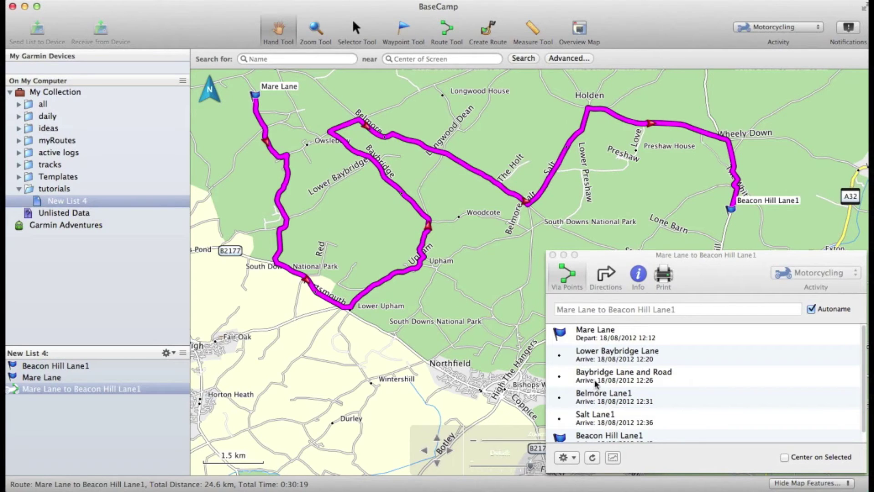
# - Select Baybridge Lane and Road in the via point list and delete it
pyautogui.click(590, 356)
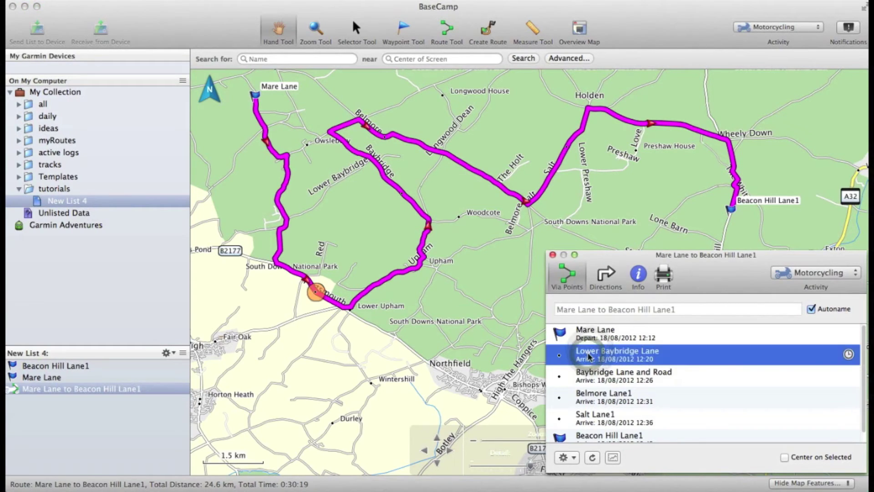
pyautogui.press('Down')
pyautogui.press('Down')
pyautogui.press('Down')
pyautogui.press('Up')
pyautogui.press('Up')
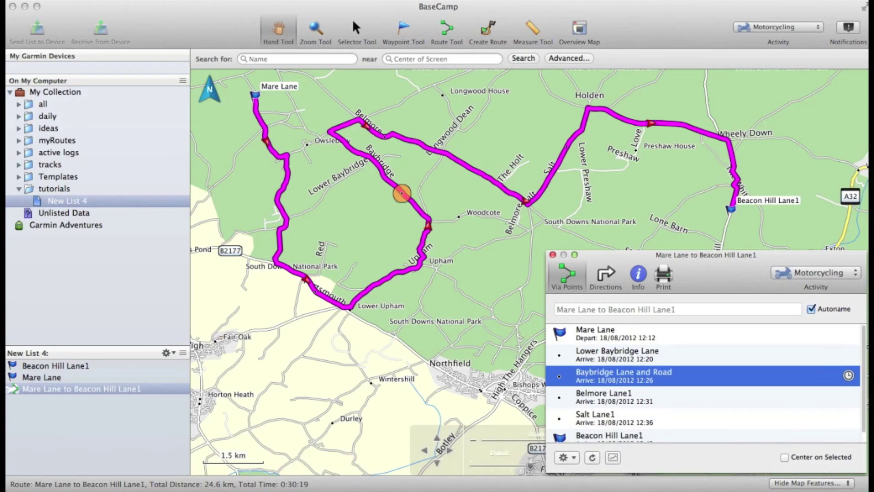
pyautogui.press('Delete')
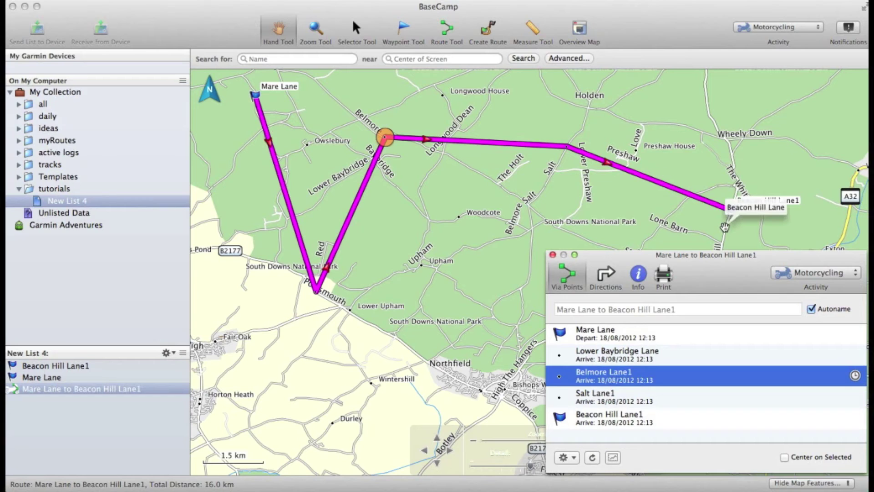
pyautogui.moveTo(723, 272); pyautogui.dragTo(720, 252)
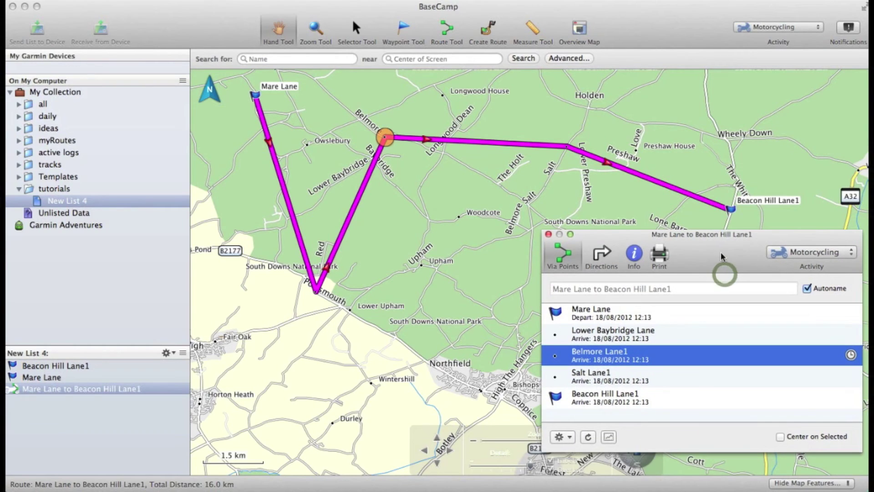
pyautogui.moveTo(709, 253); pyautogui.dragTo(639, 101)
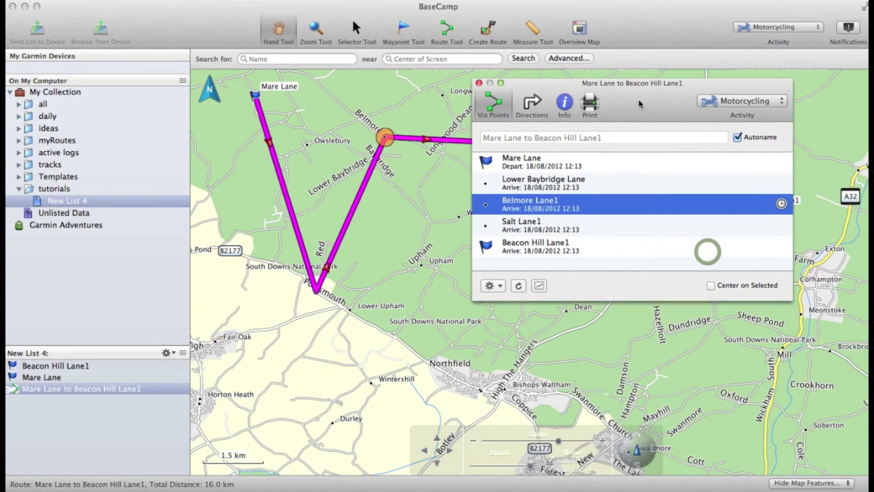
pyautogui.click(495, 285)
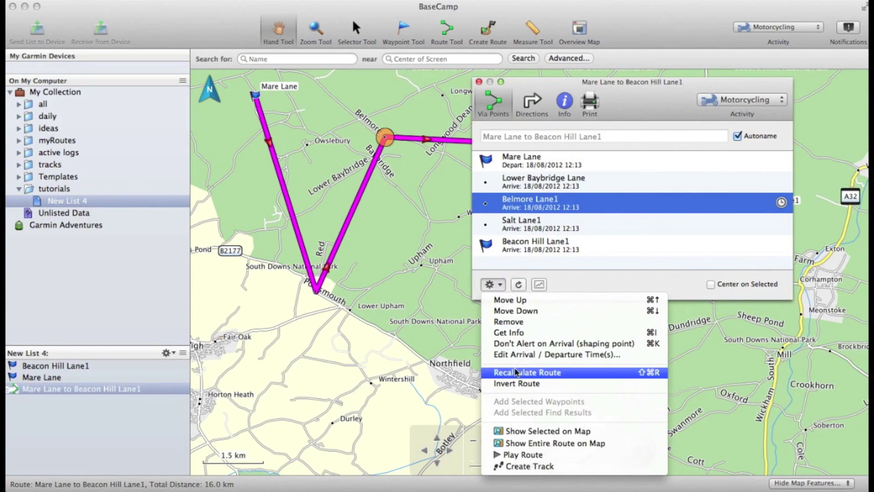
pyautogui.click(491, 83)
pyautogui.moveTo(491, 84); pyautogui.dragTo(520, 214)
pyautogui.click(509, 182)
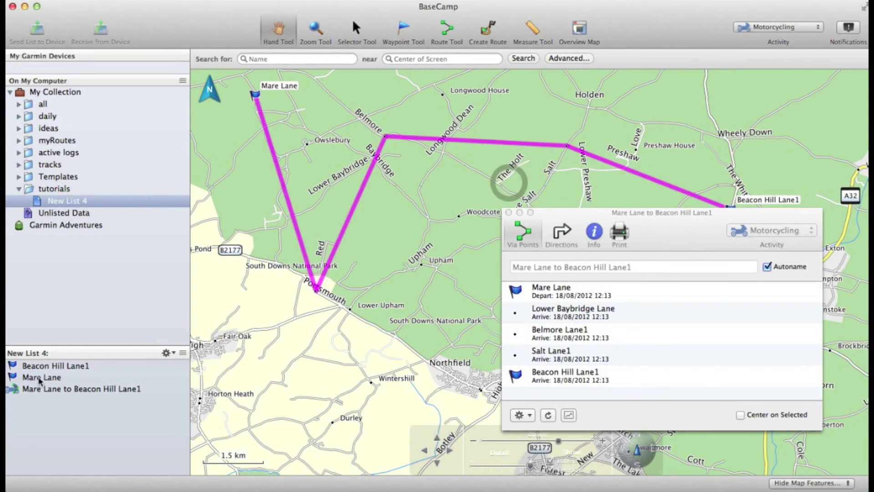
# - Recalculate the Mare Lane to Beacon Hill Lane1 route along roads to 23.4 km, then close its window
pyautogui.click(47, 390)
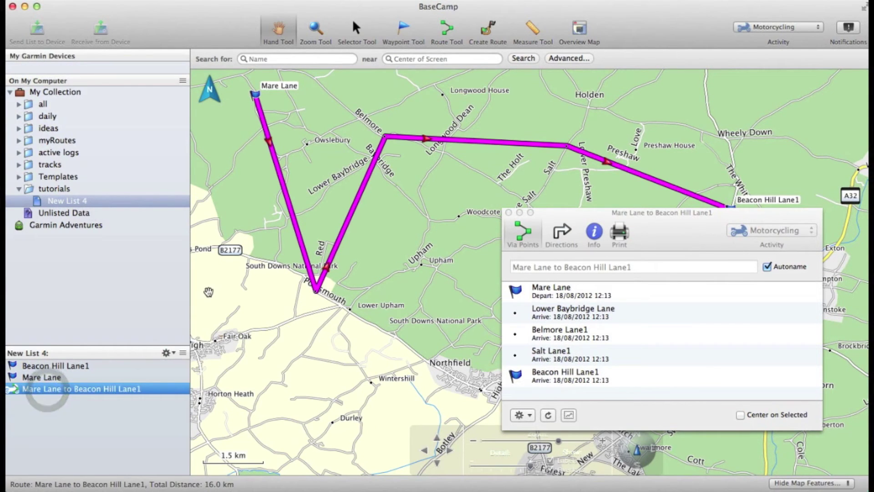
pyautogui.press('super+shift+r')
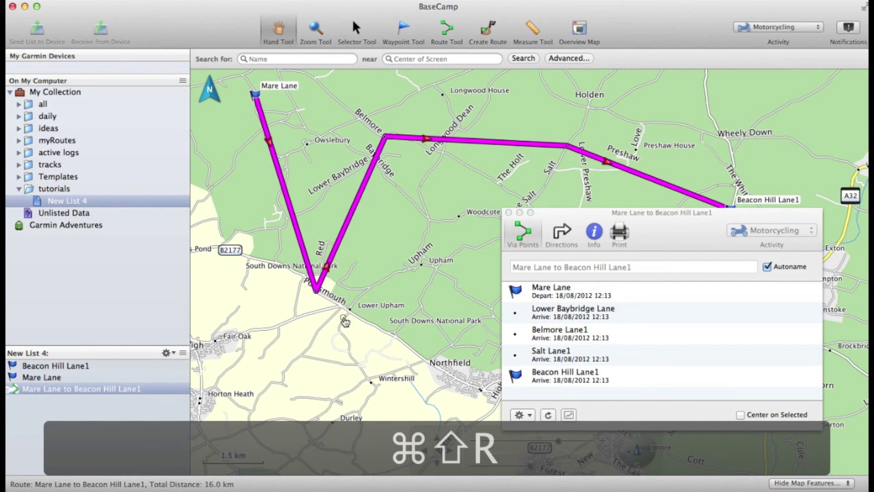
pyautogui.moveTo(341, 314); pyautogui.dragTo(354, 324)
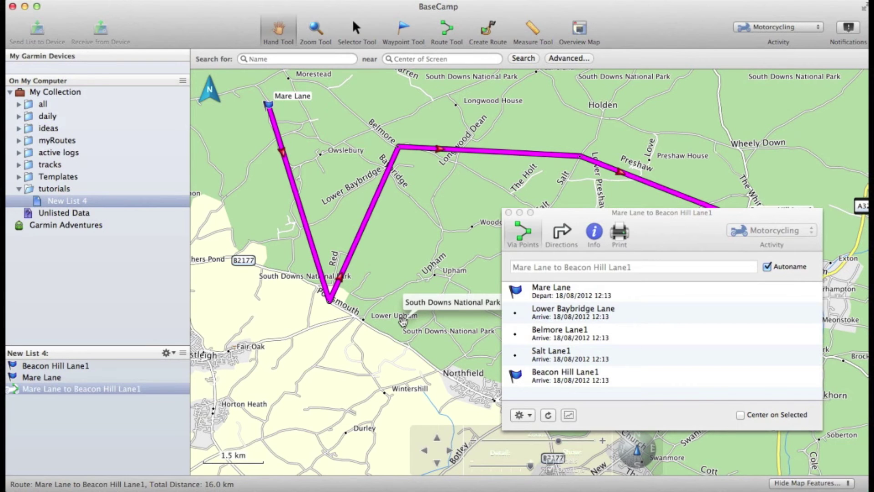
pyautogui.hotkey('alt', 'shift', 'r')
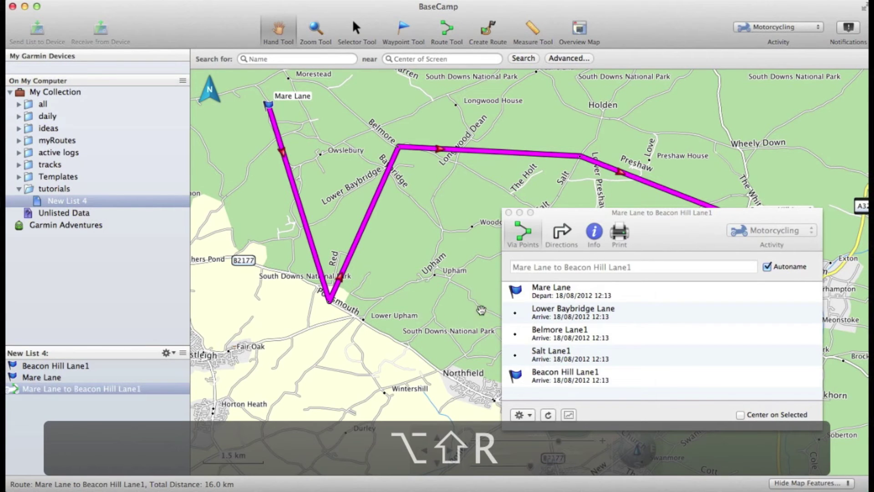
pyautogui.click(508, 213)
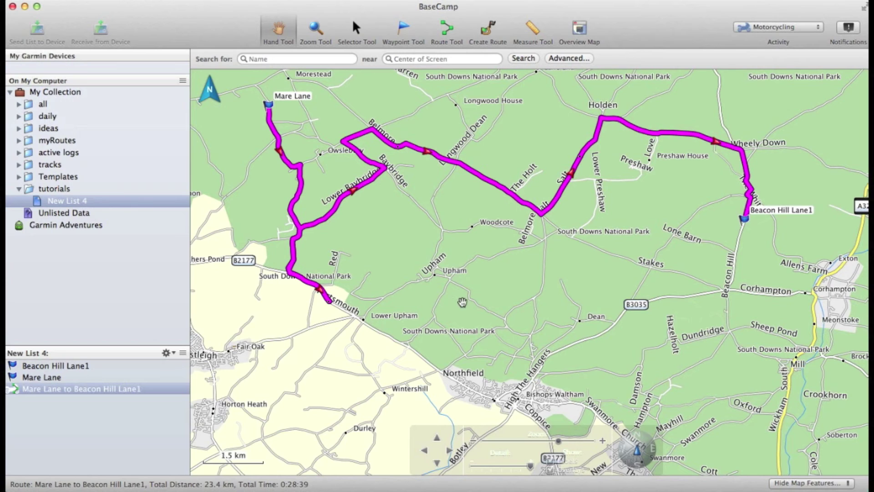
# - Drag the route down through Lower Upham and toward Owslebury, making it 24.6 km and 0:30:18
pyautogui.moveTo(342, 207); pyautogui.dragTo(417, 305)
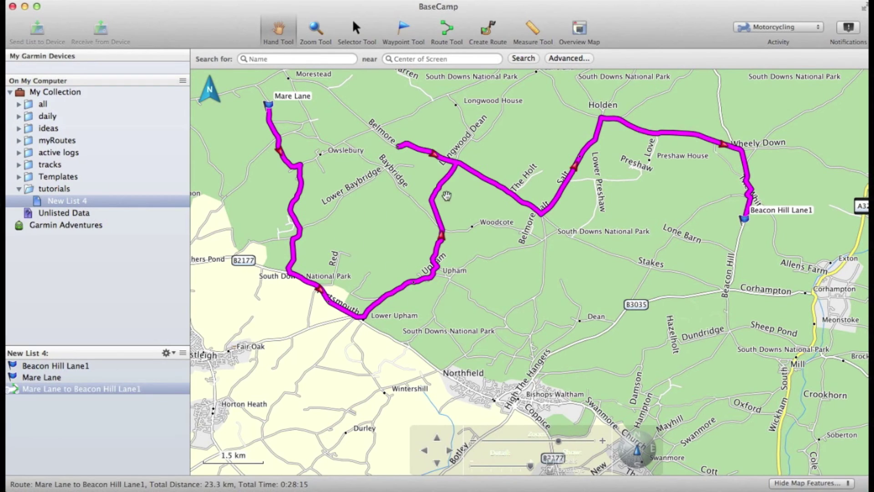
pyautogui.moveTo(441, 183); pyautogui.dragTo(354, 140)
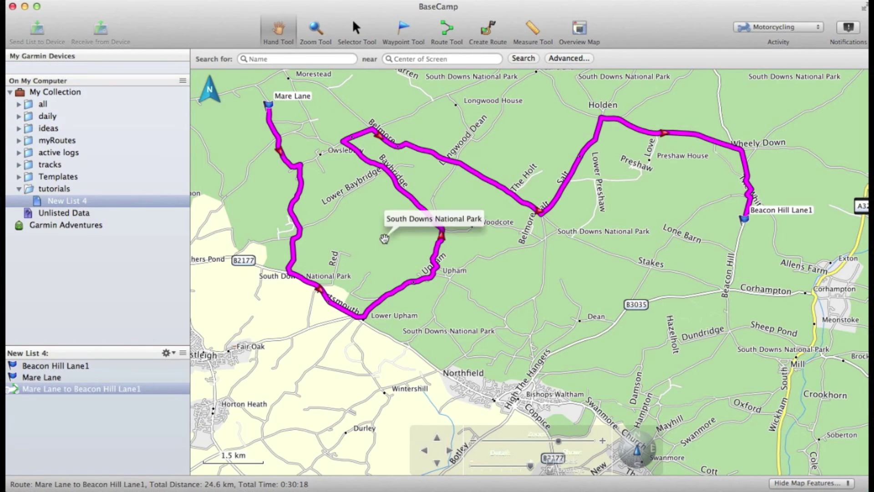
# - Remove the Belmore Lane1 via point from the route's via point list so it recalculates along roads
pyautogui.doubleClick(80, 389)
pyautogui.click(572, 314)
pyautogui.click(562, 335)
pyautogui.click(553, 356)
pyautogui.click(549, 374)
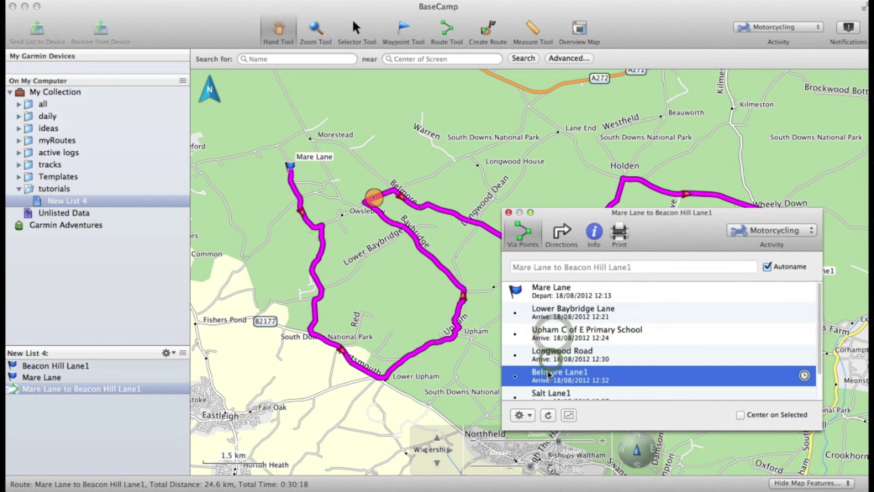
pyautogui.click(546, 394)
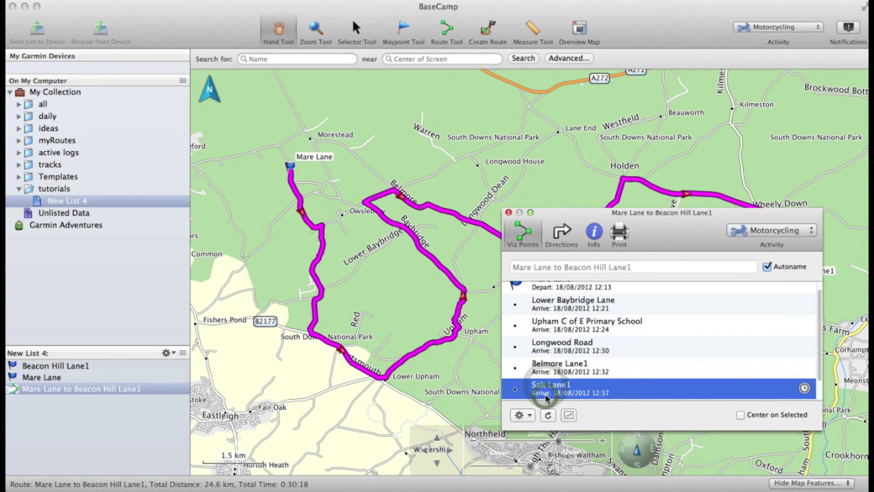
pyautogui.click(549, 367)
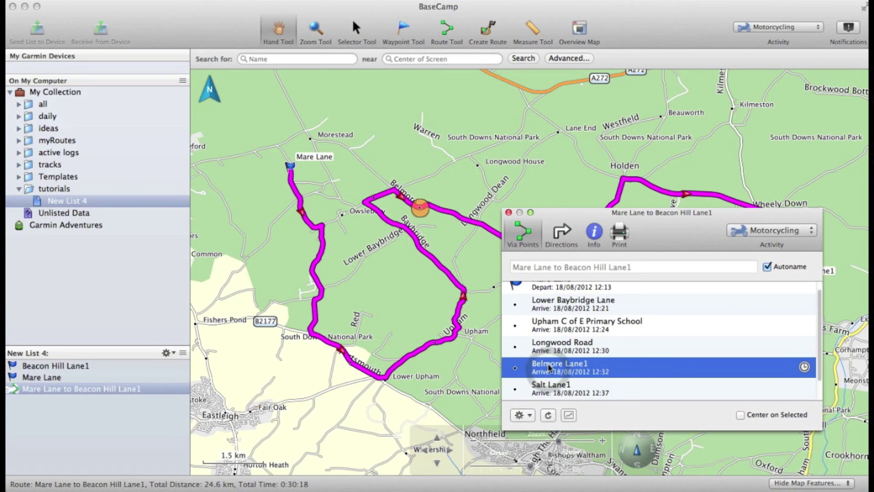
pyautogui.press('Delete')
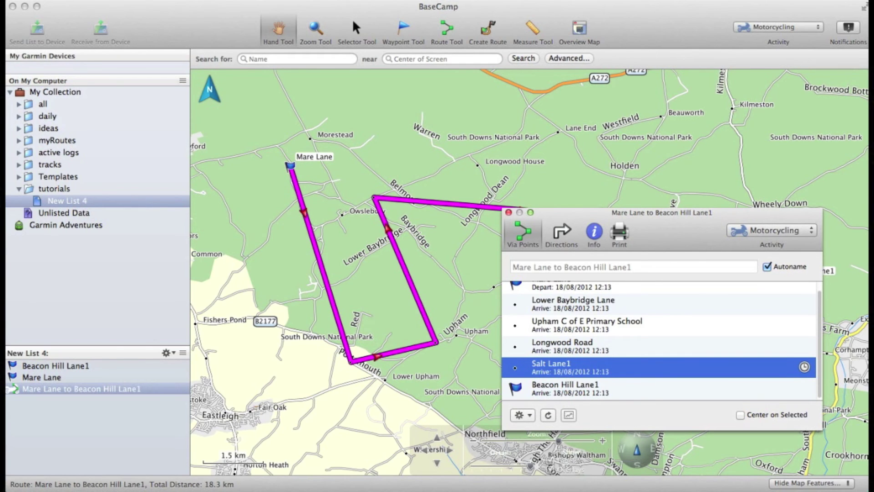
pyautogui.click(508, 212)
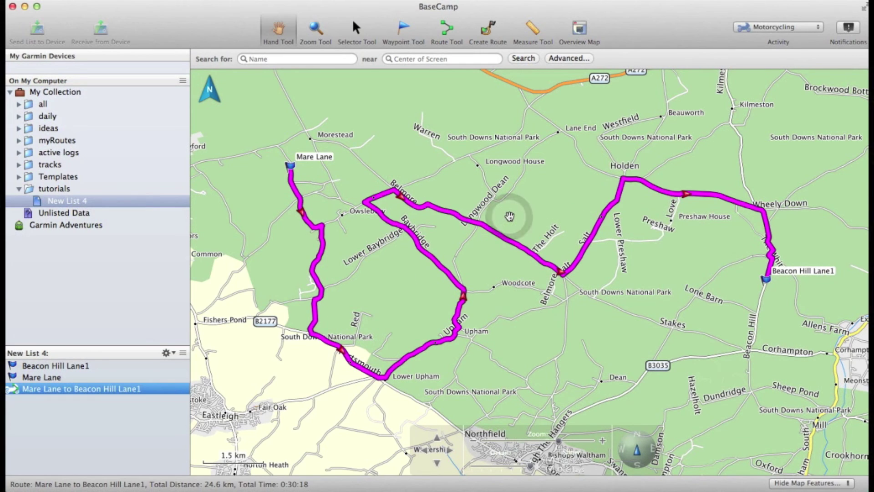